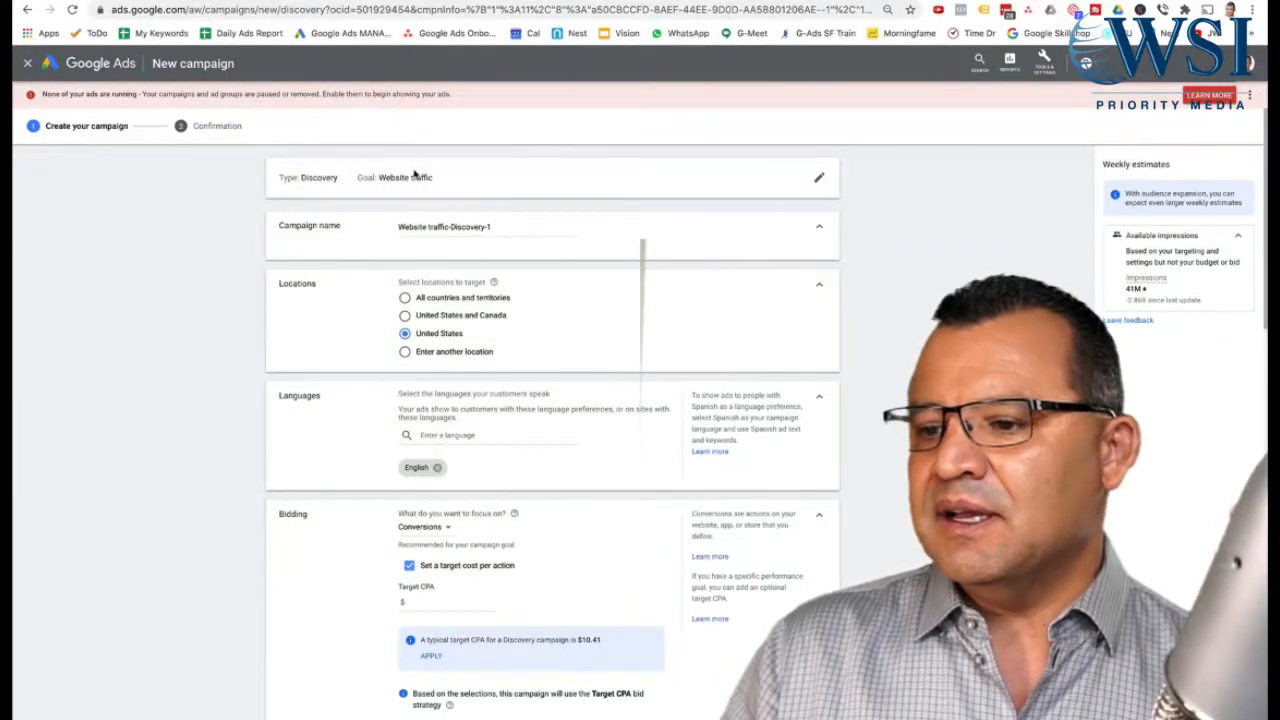
# Examine the ad group's targeted audience options, including the fashion search, the audience ideas and the browsable categories.
pyautogui.scroll(-3, 410, 222)
pyautogui.scroll(-5, 396, 288)
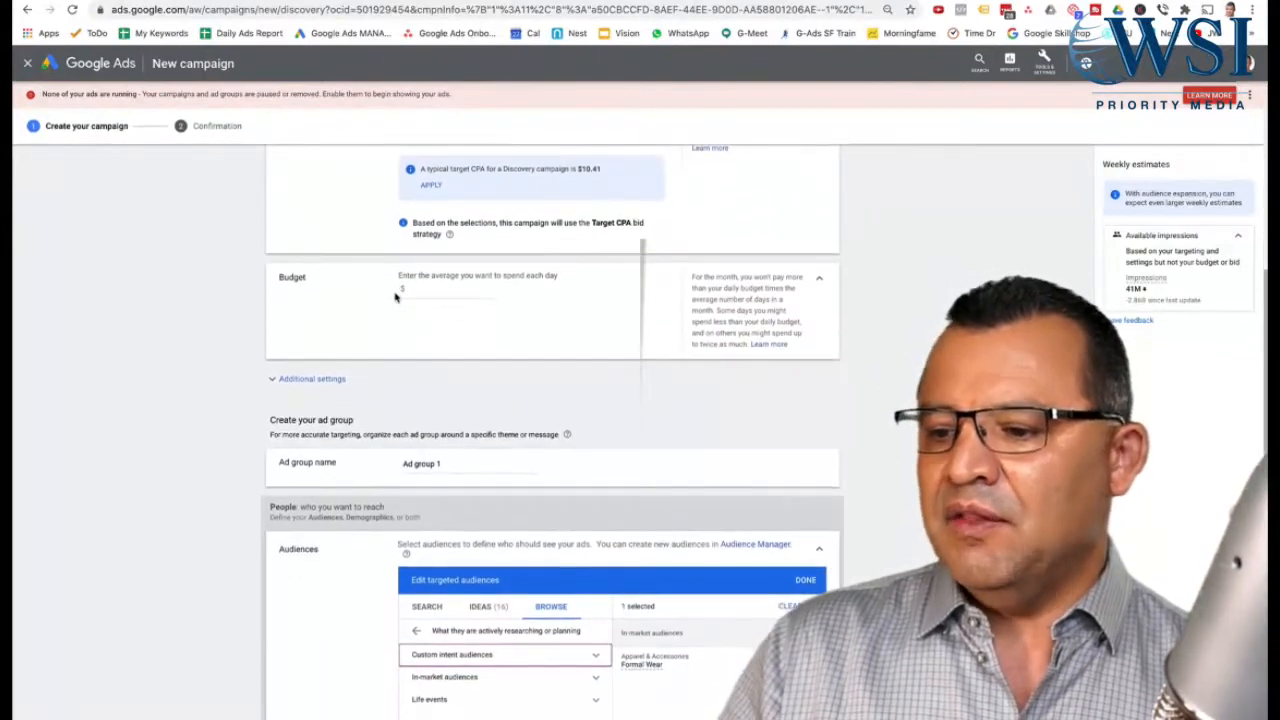
pyautogui.scroll(-4, 395, 296)
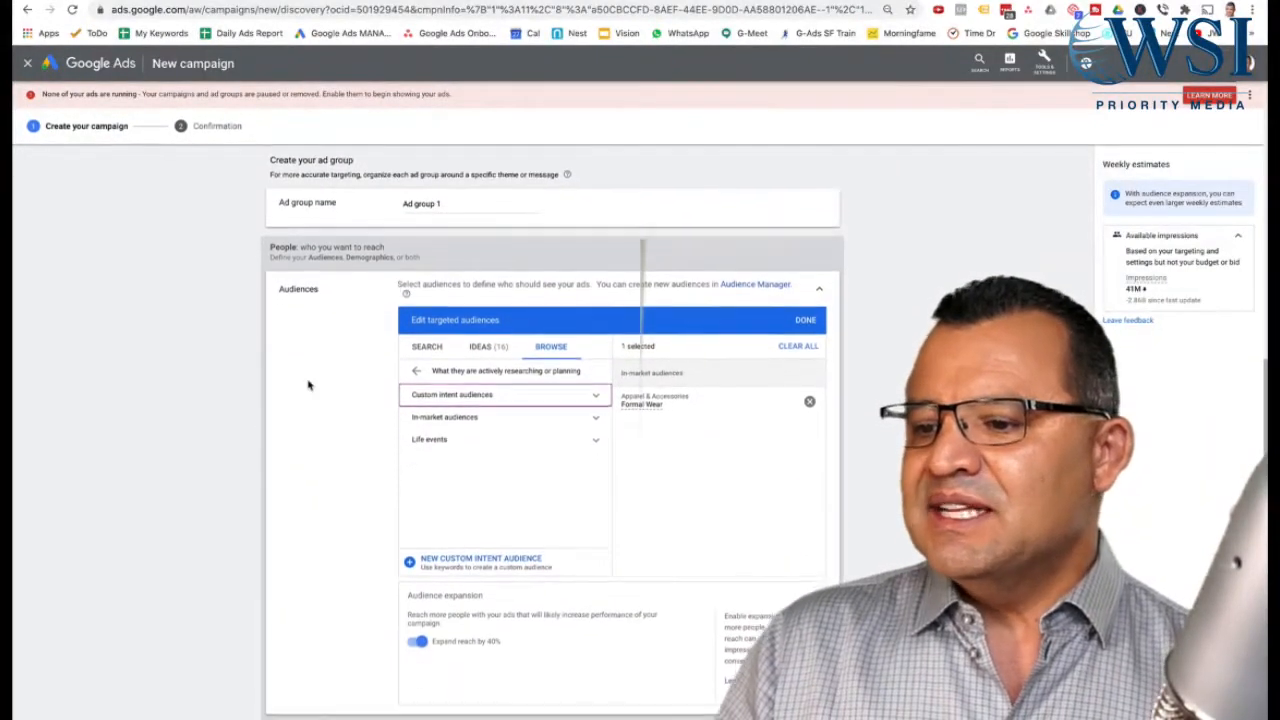
pyautogui.scroll(-1, 380, 375)
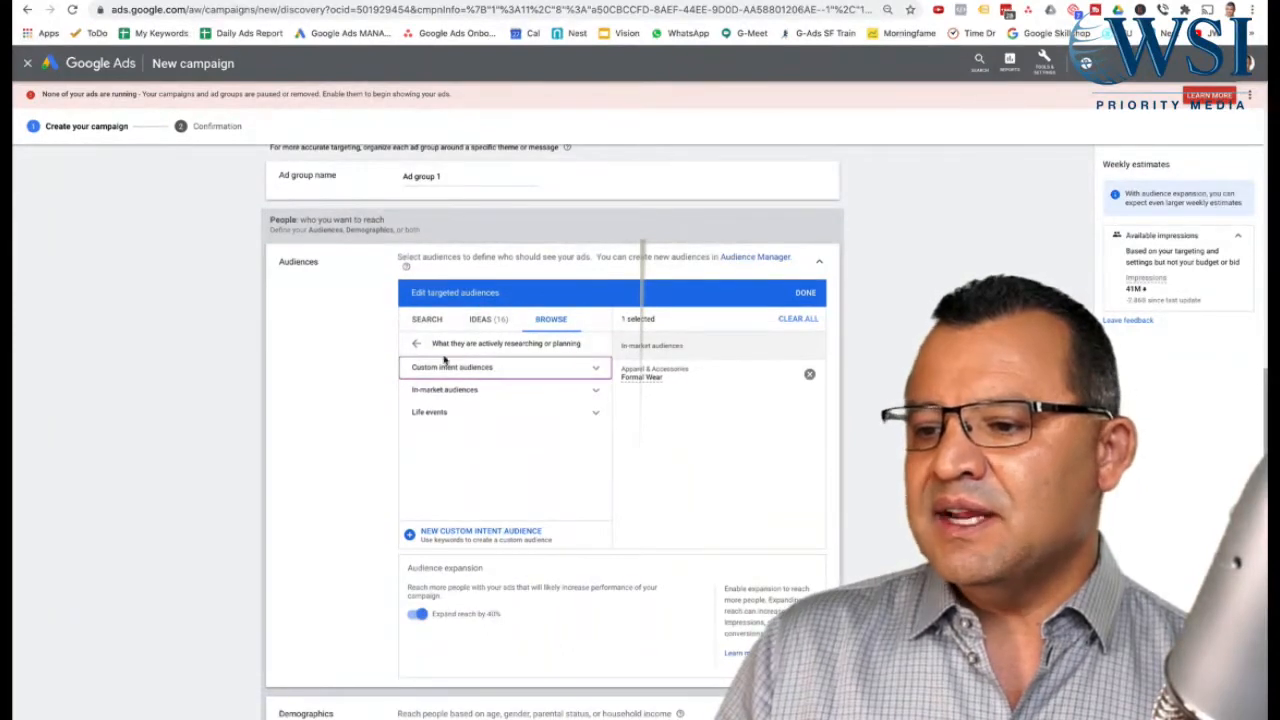
pyautogui.click(426, 320)
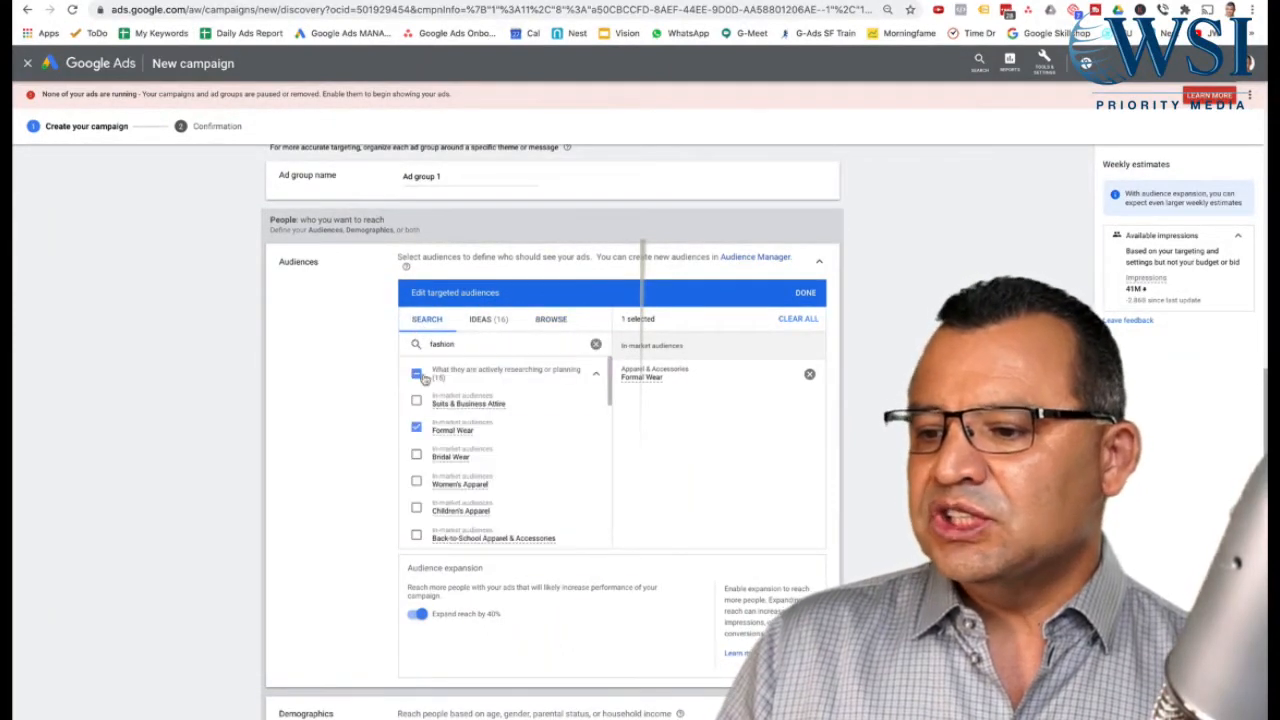
pyautogui.click(481, 322)
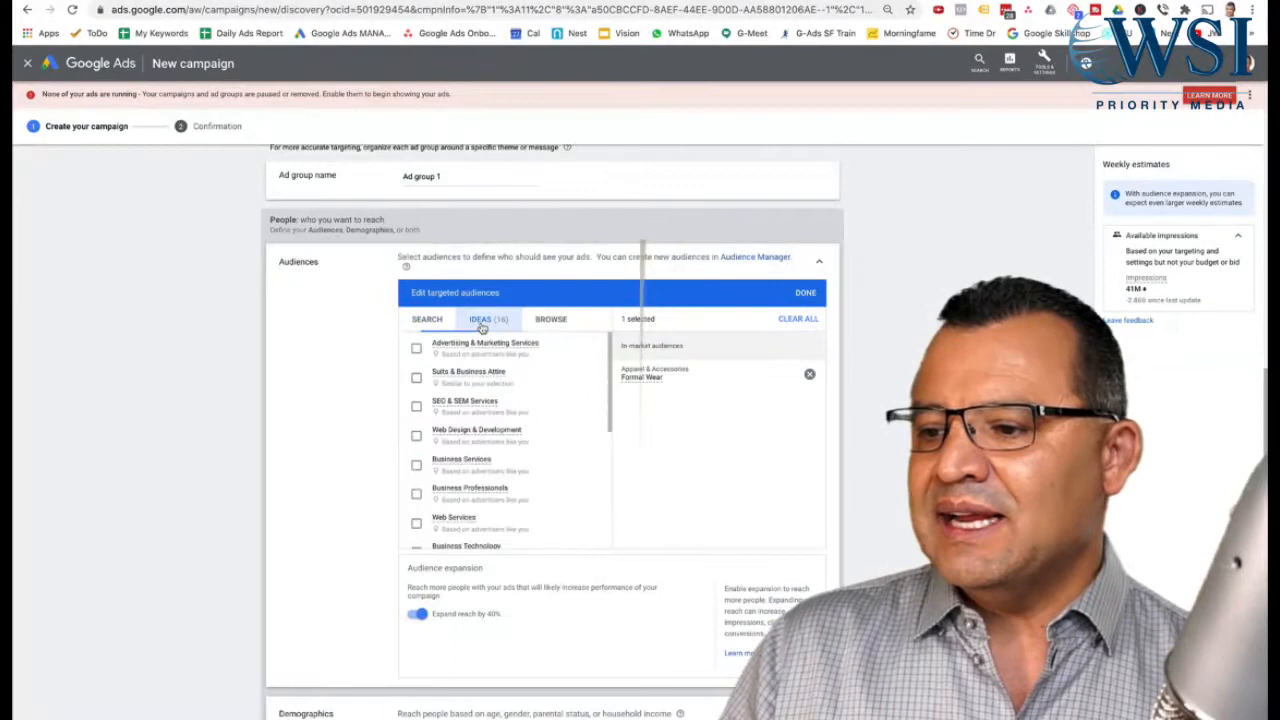
pyautogui.click(548, 321)
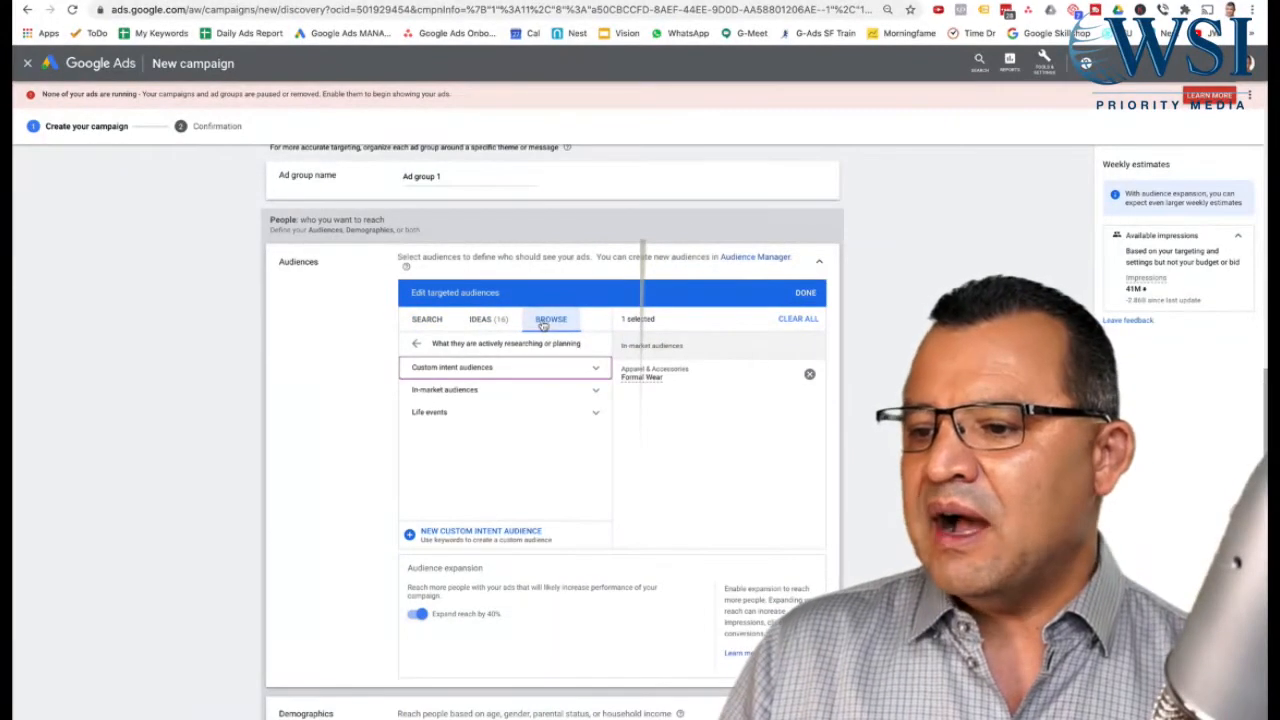
# Review the detailed demographics available for audience targeting under "Who they are".
pyautogui.click(416, 343)
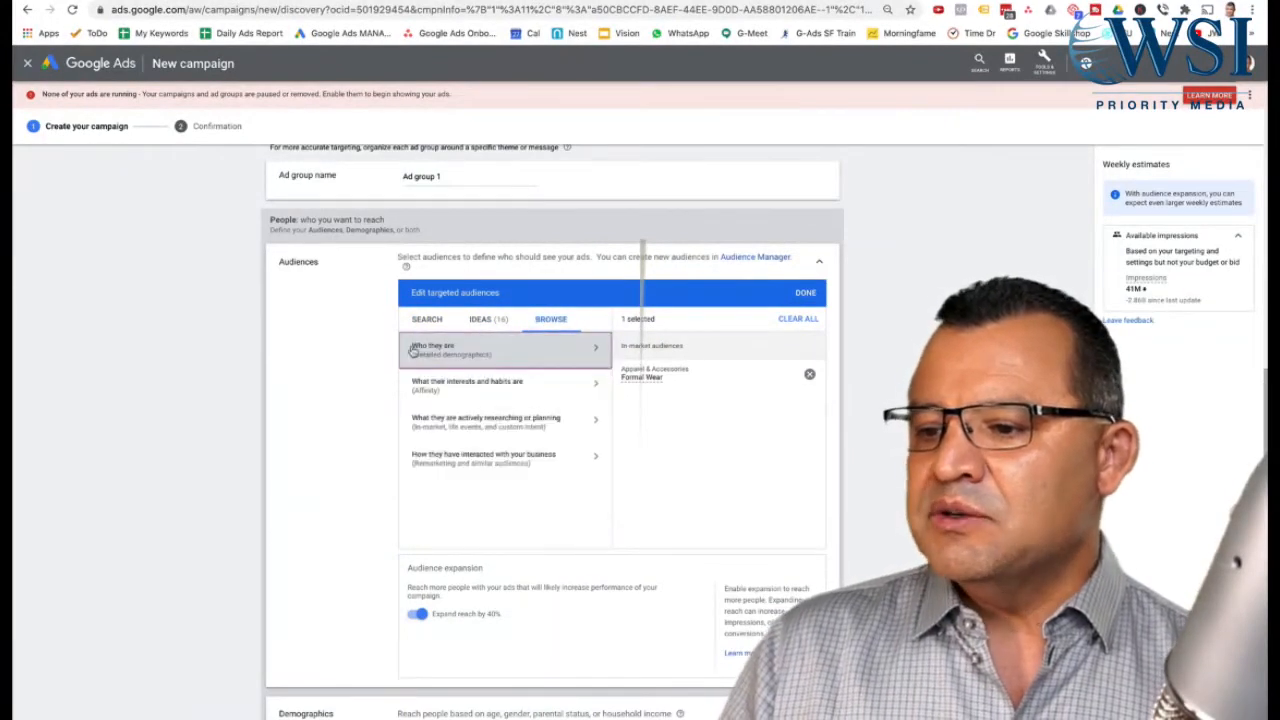
pyautogui.click(474, 365)
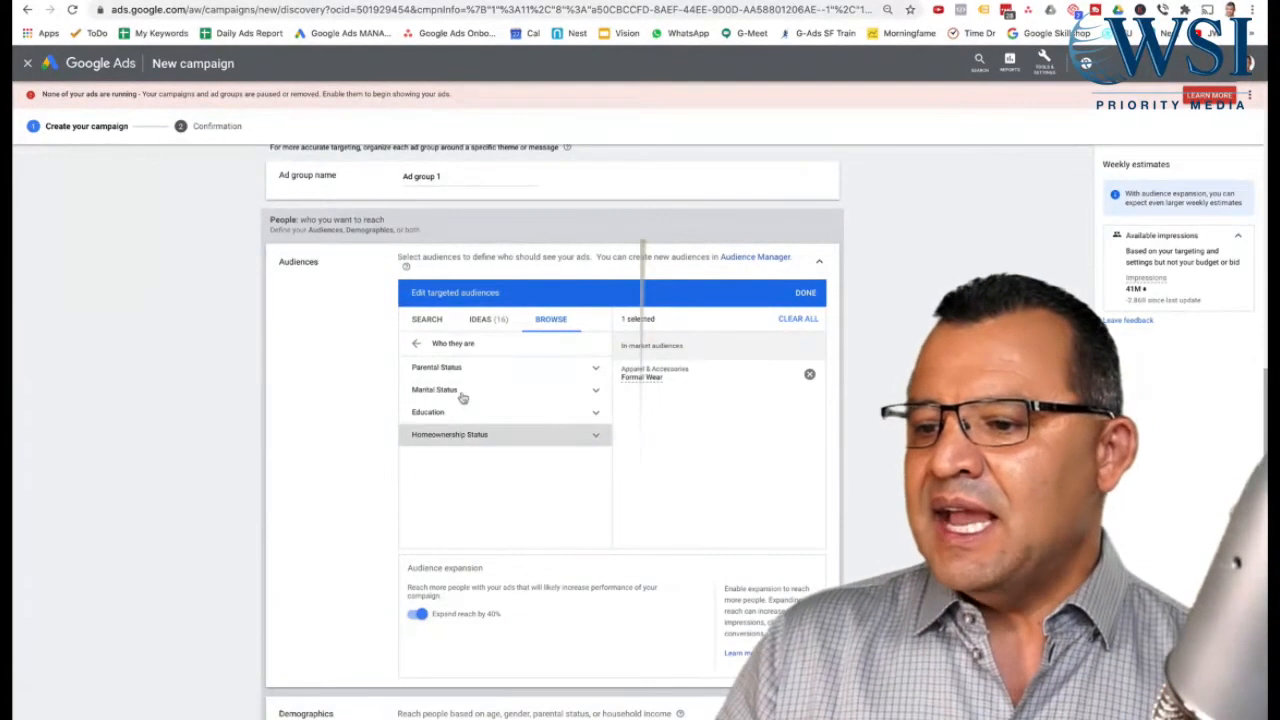
pyautogui.click(418, 346)
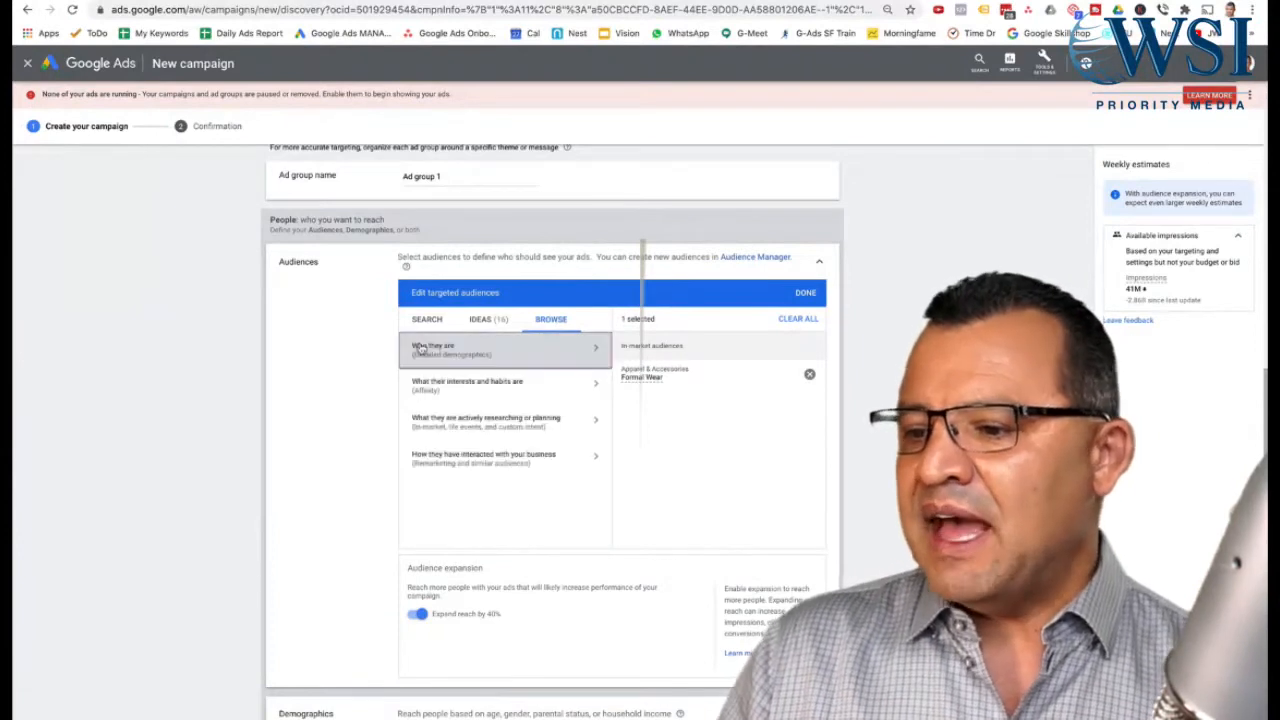
# Review the affinity audiences under "What their interests and habits are", from Banking & Finance to Vehicles & Transportation.
pyautogui.click(445, 385)
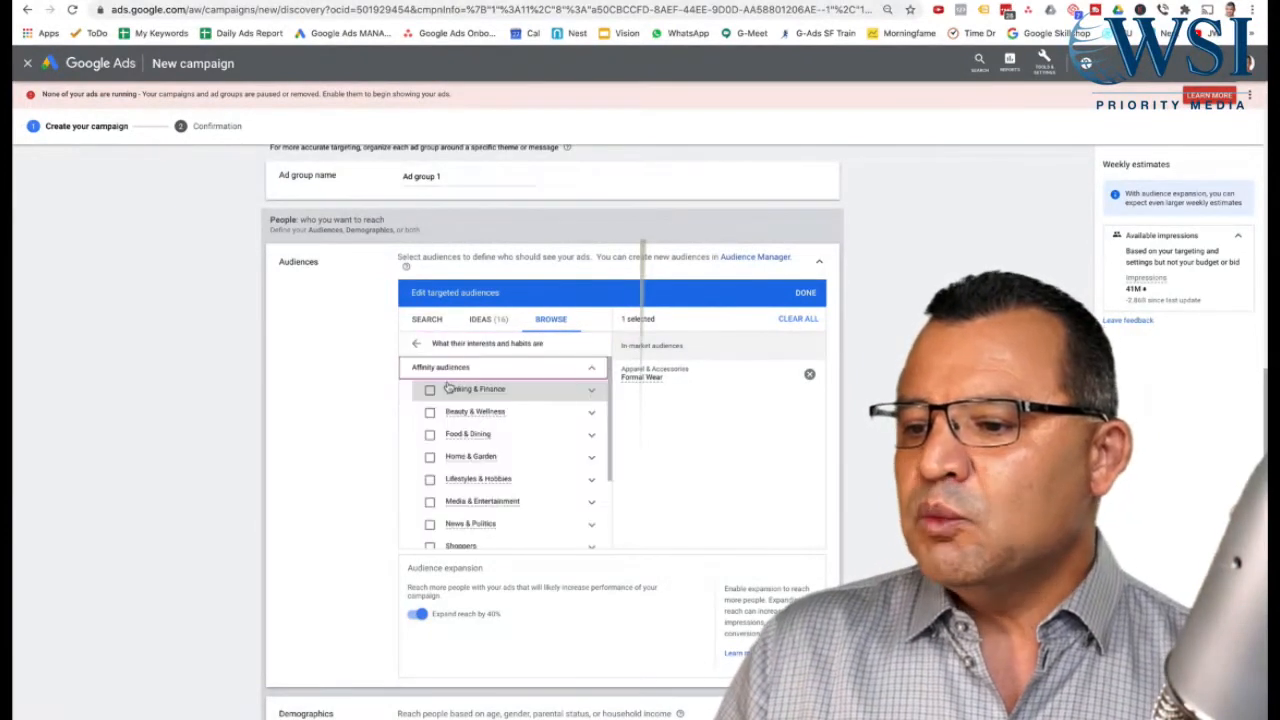
pyautogui.click(467, 434)
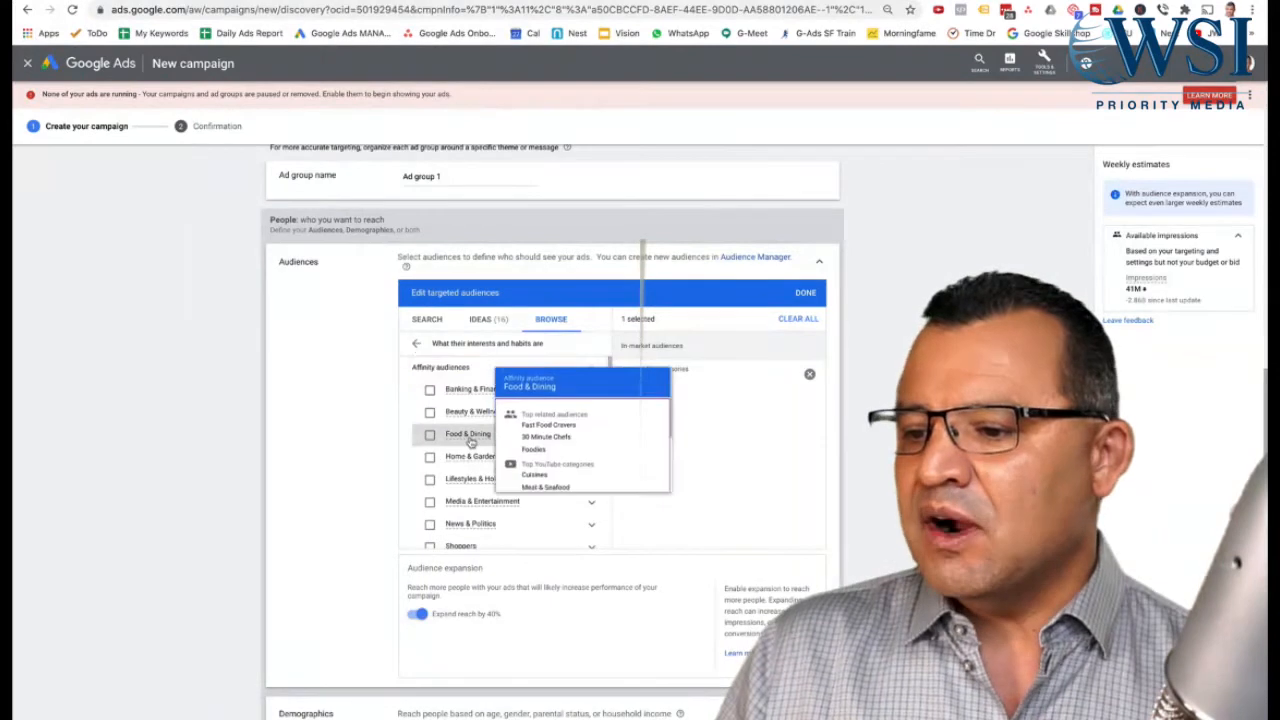
pyautogui.scroll(-1, 374, 451)
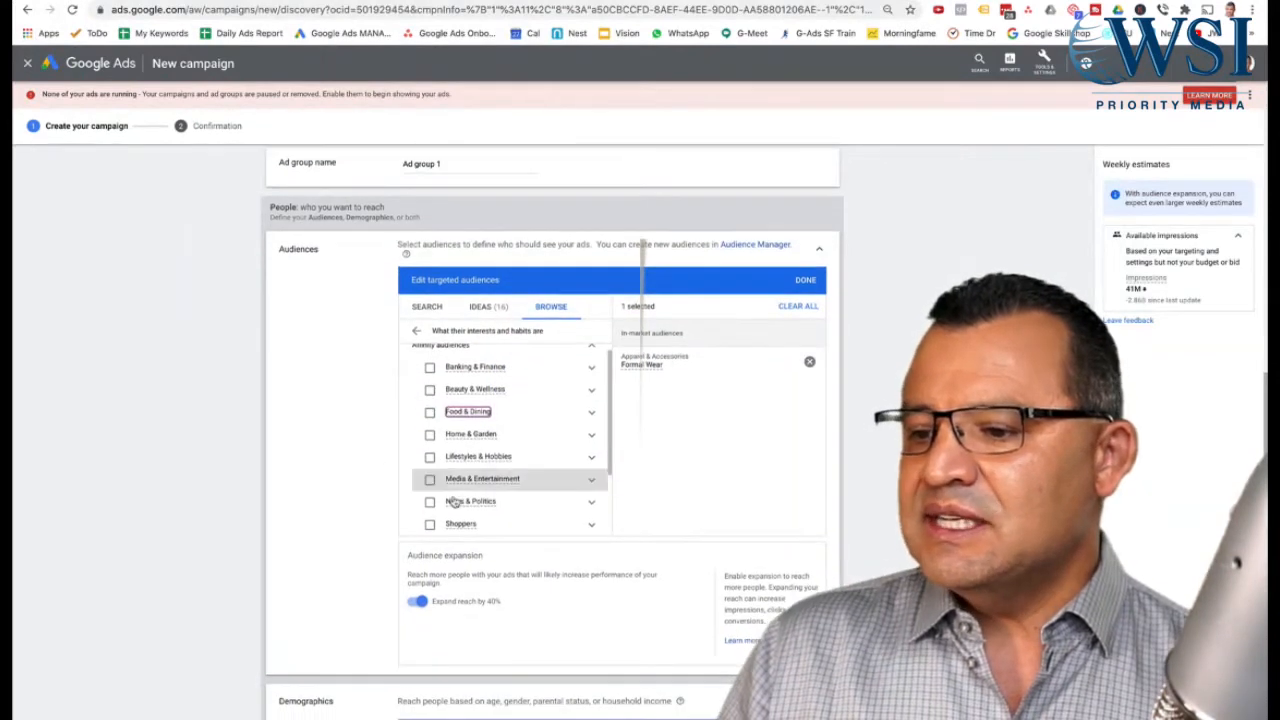
pyautogui.scroll(-1, 486, 503)
pyautogui.click(488, 513)
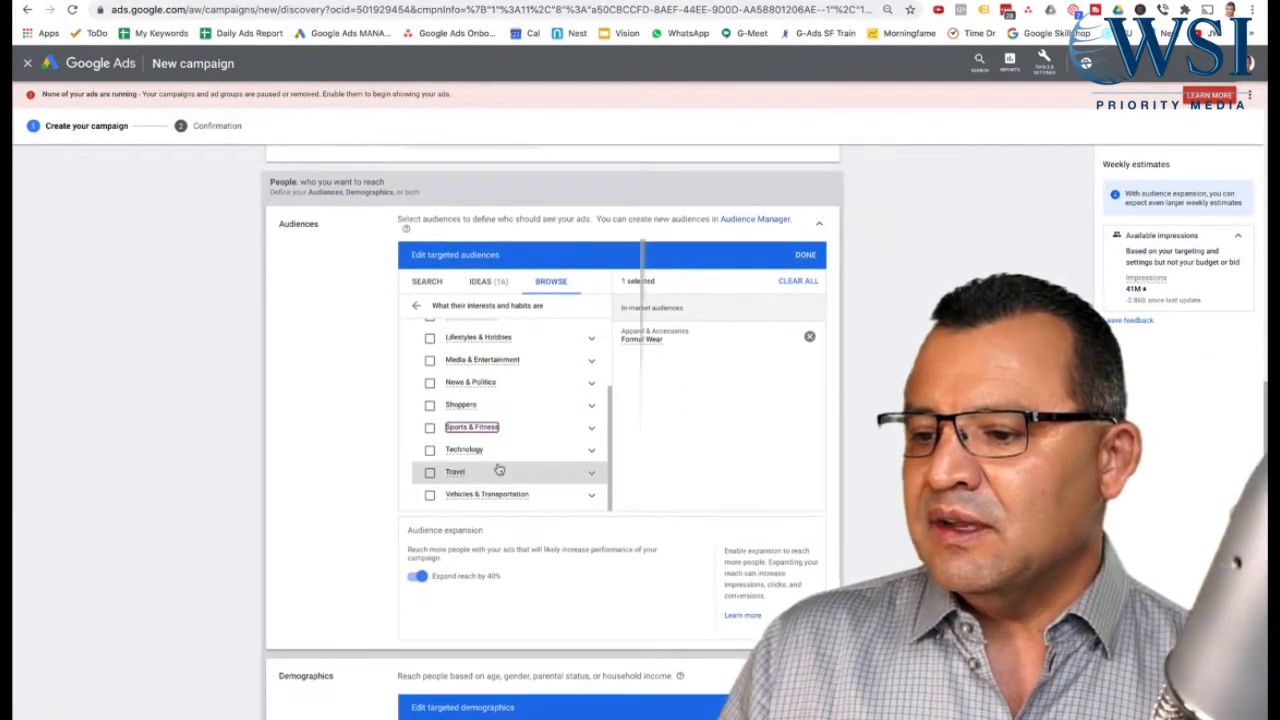
pyautogui.scroll(5, 498, 470)
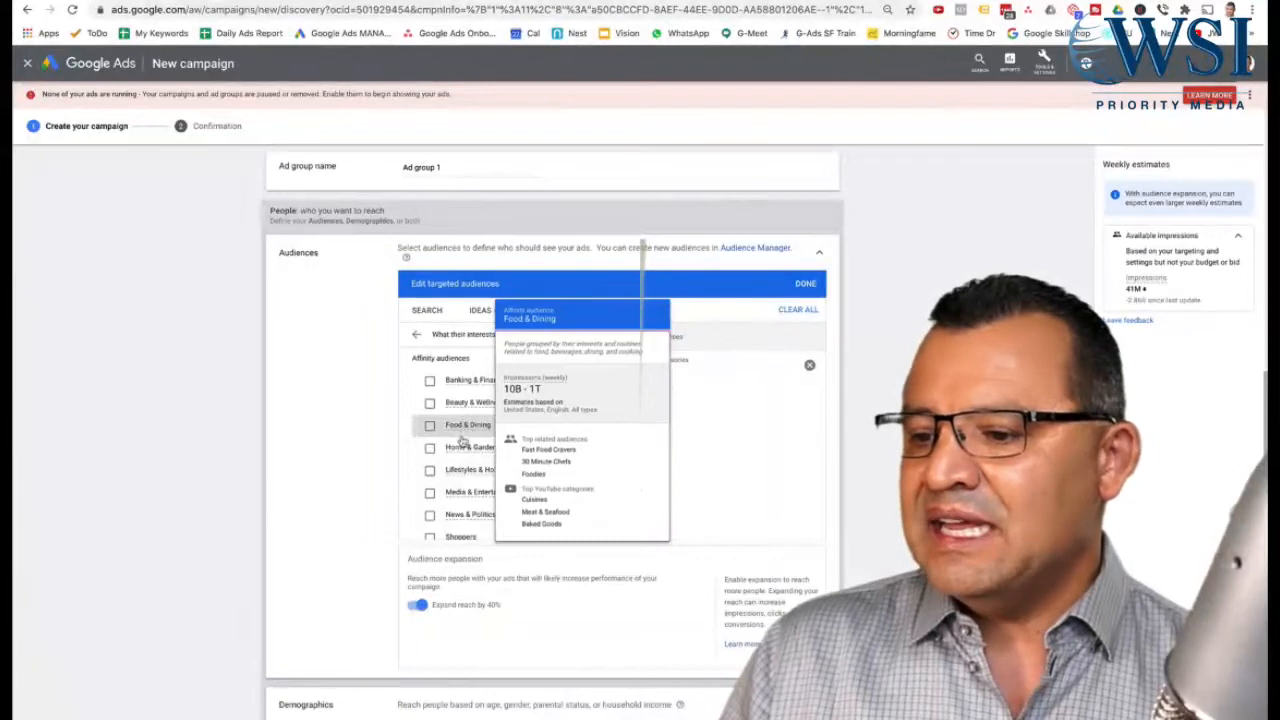
pyautogui.click(460, 424)
pyautogui.click(415, 335)
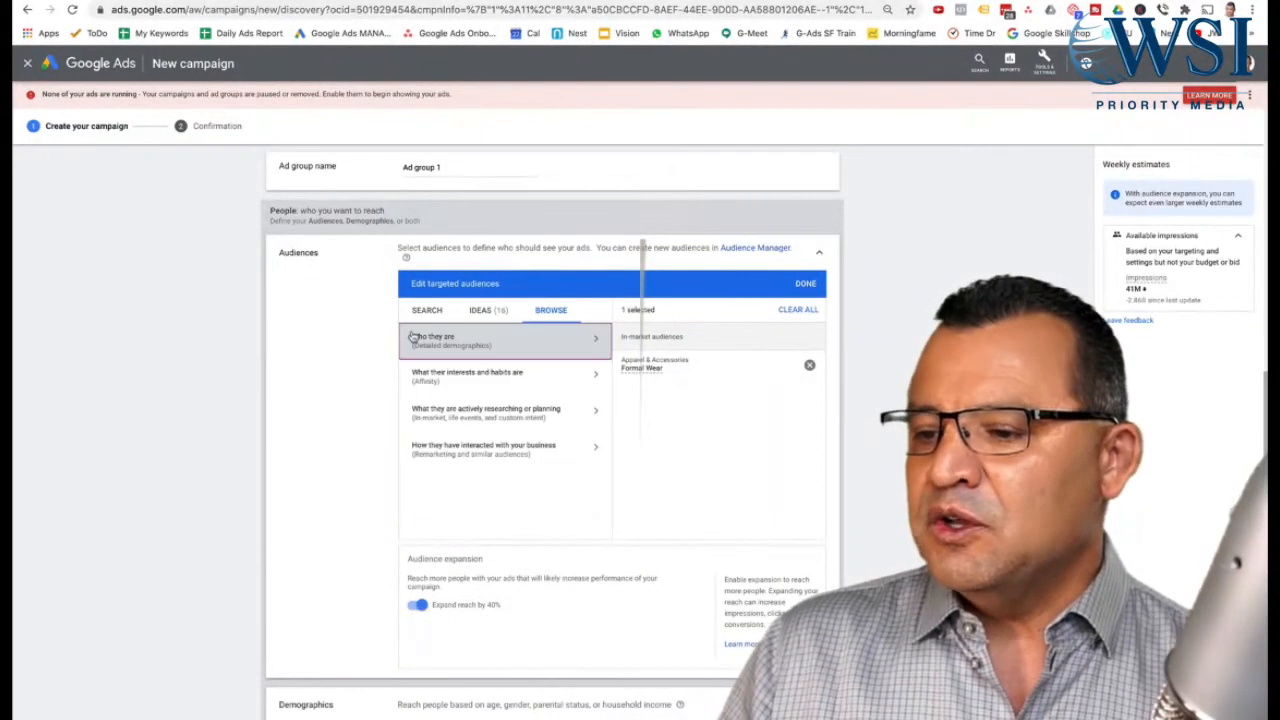
# Review the custom intent and in-market audiences under "What they are actively researching or planning".
pyautogui.click(510, 415)
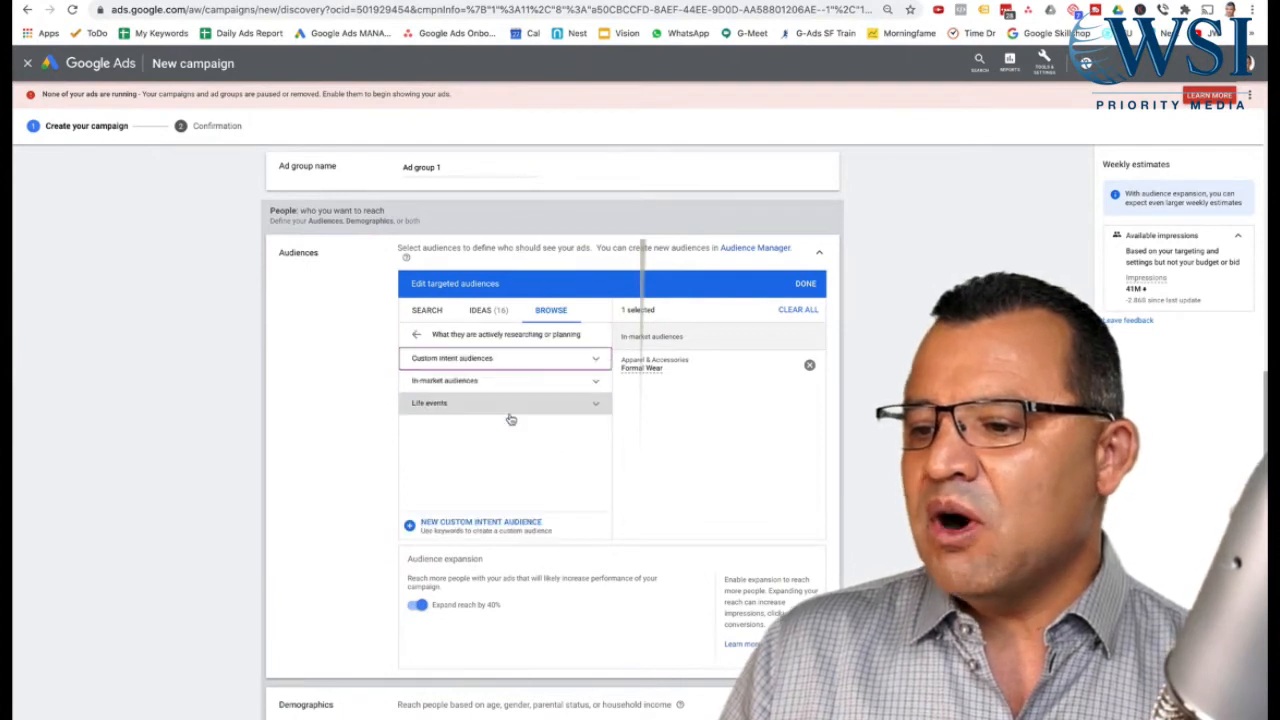
pyautogui.click(480, 362)
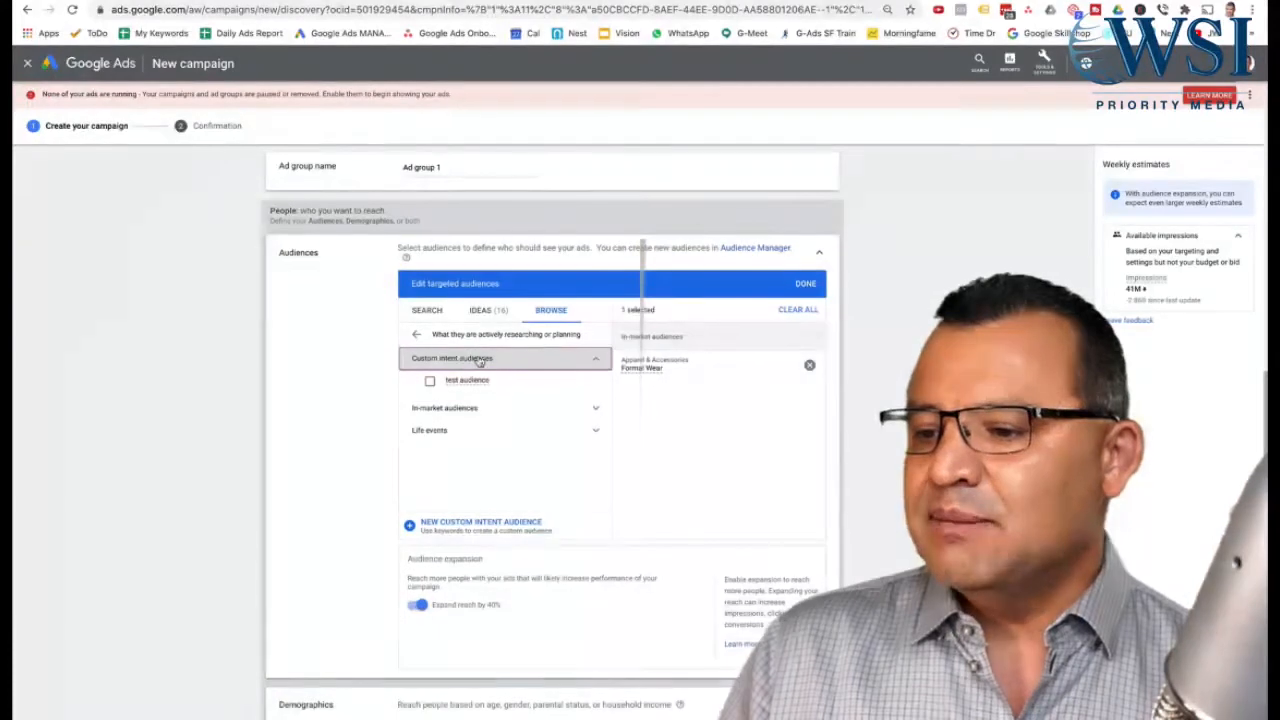
pyautogui.click(491, 407)
pyautogui.scroll(-1, 480, 425)
pyautogui.scroll(-2, 478, 432)
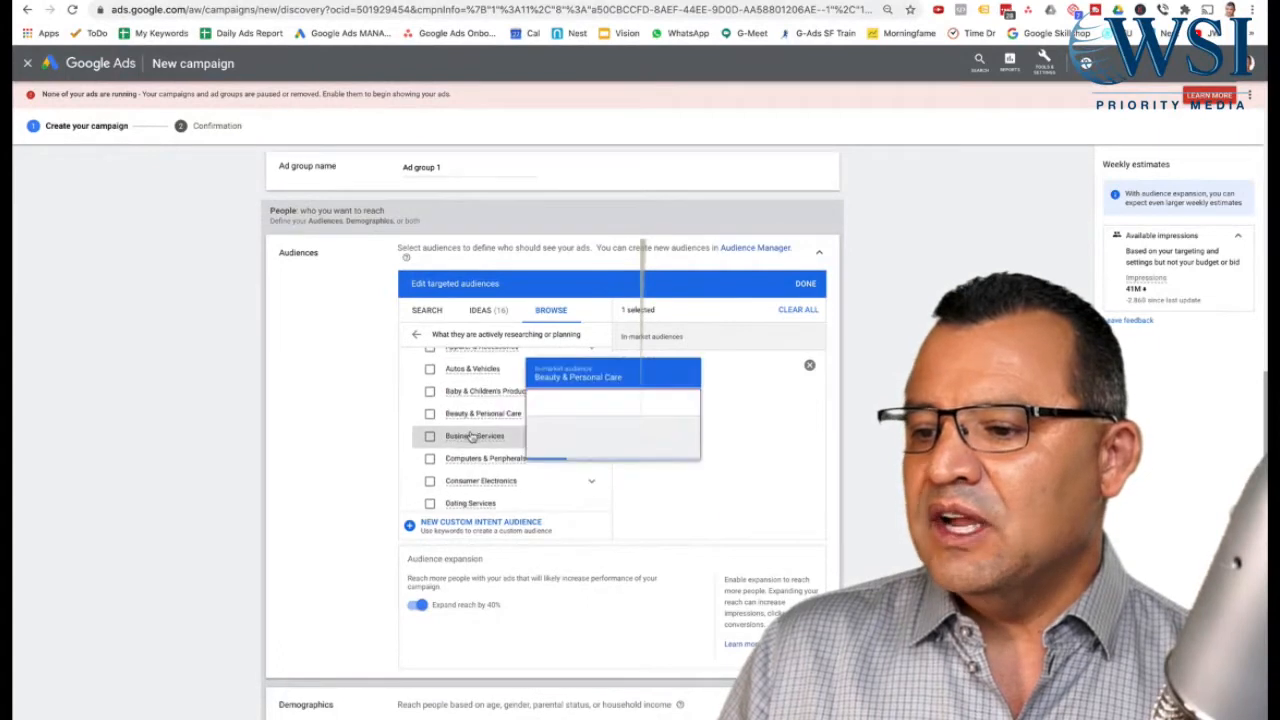
pyautogui.scroll(-1, 452, 490)
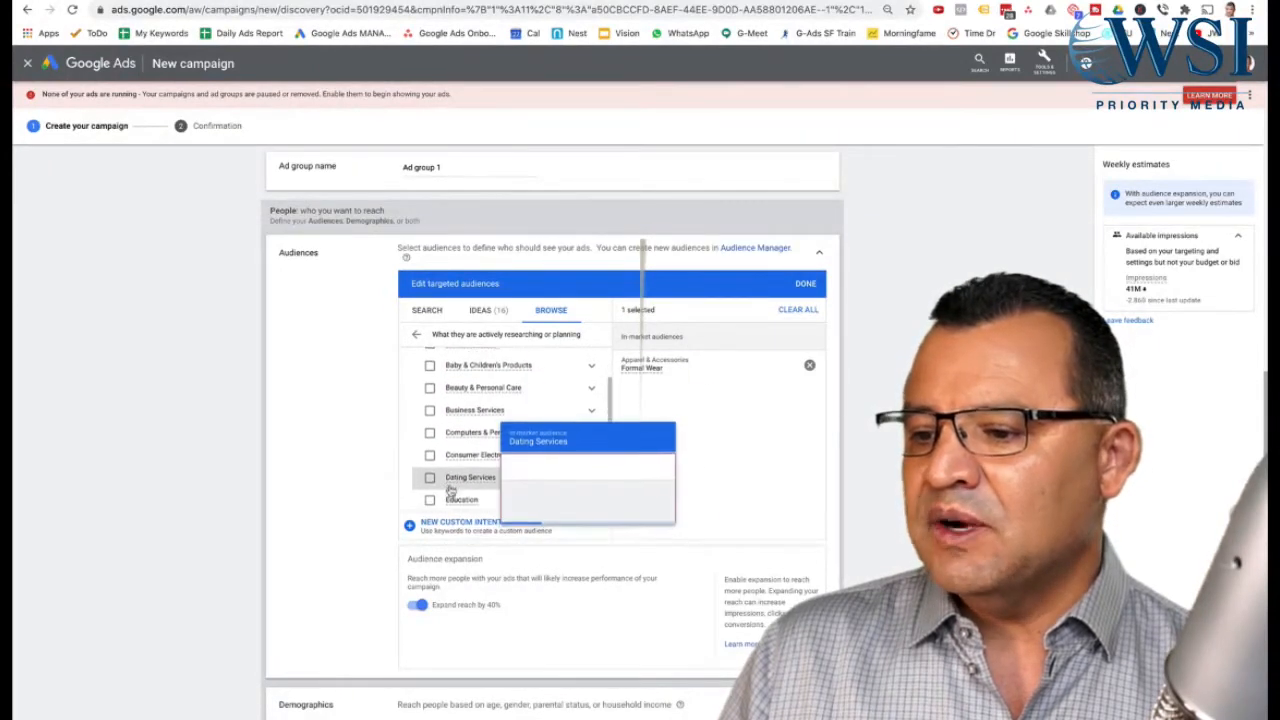
pyautogui.scroll(5, 451, 490)
pyautogui.scroll(-3, 449, 500)
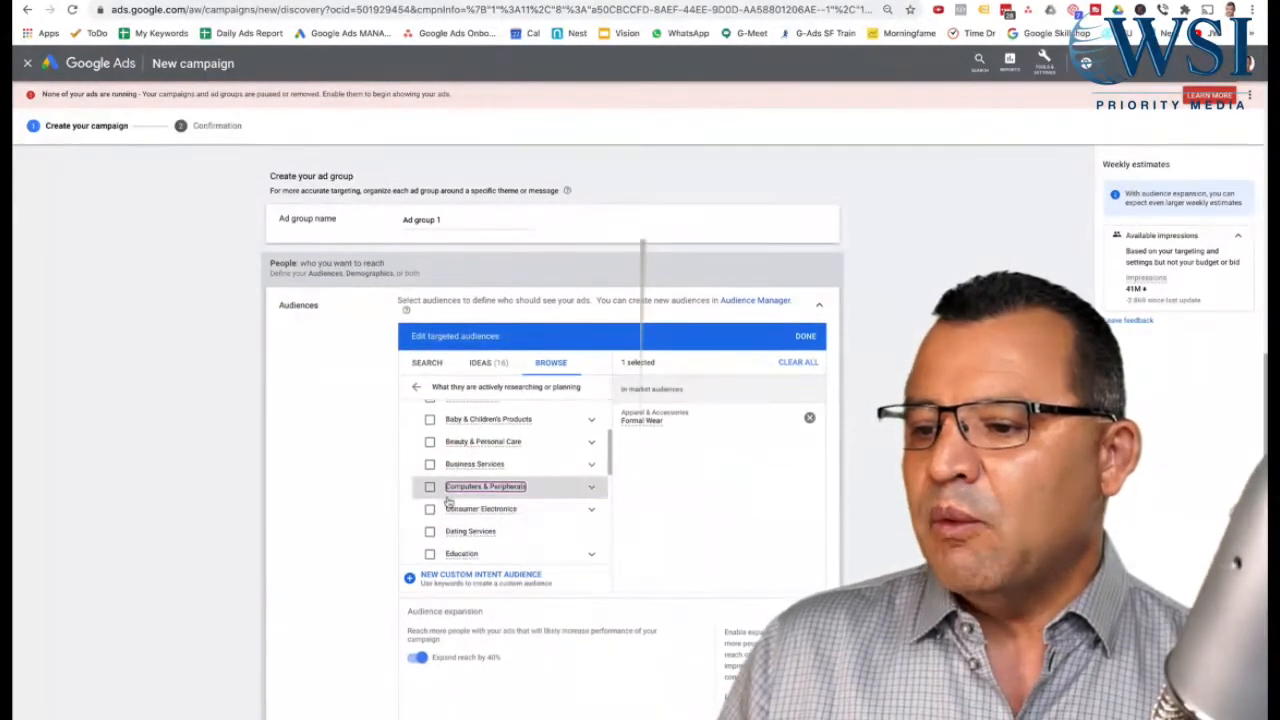
pyautogui.scroll(2, 449, 502)
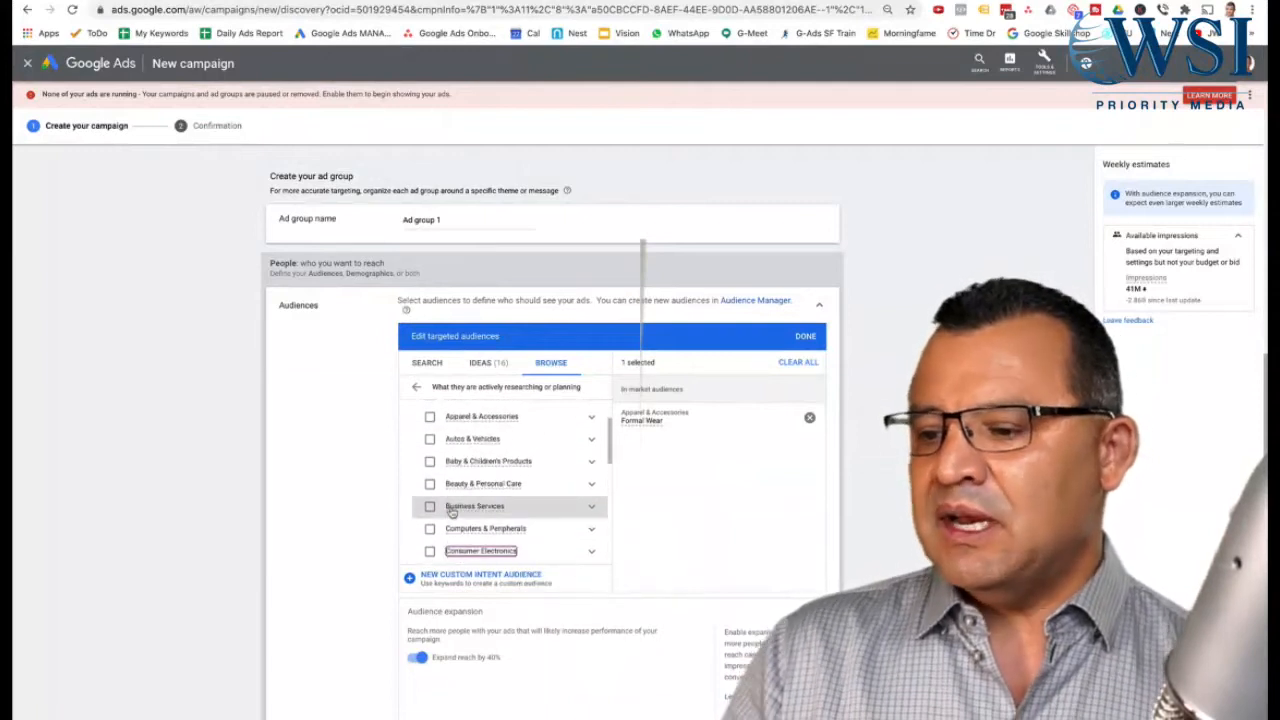
pyautogui.moveTo(452, 511)
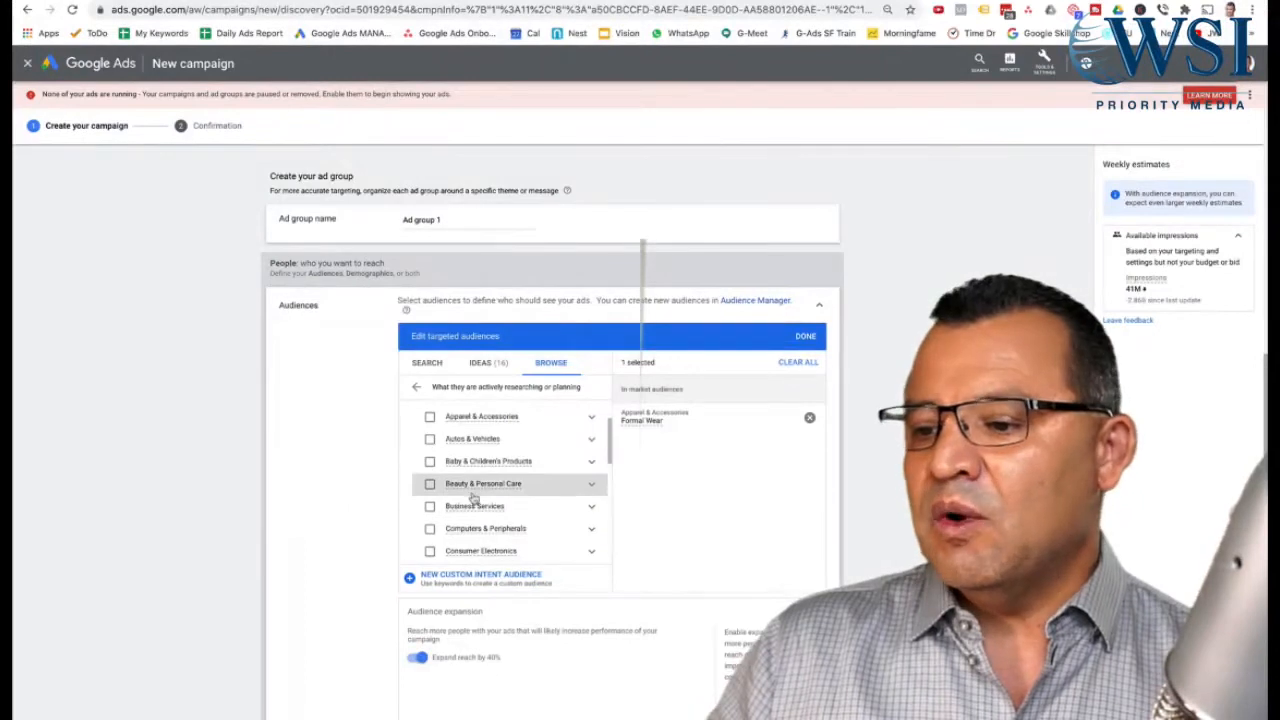
pyautogui.click(416, 389)
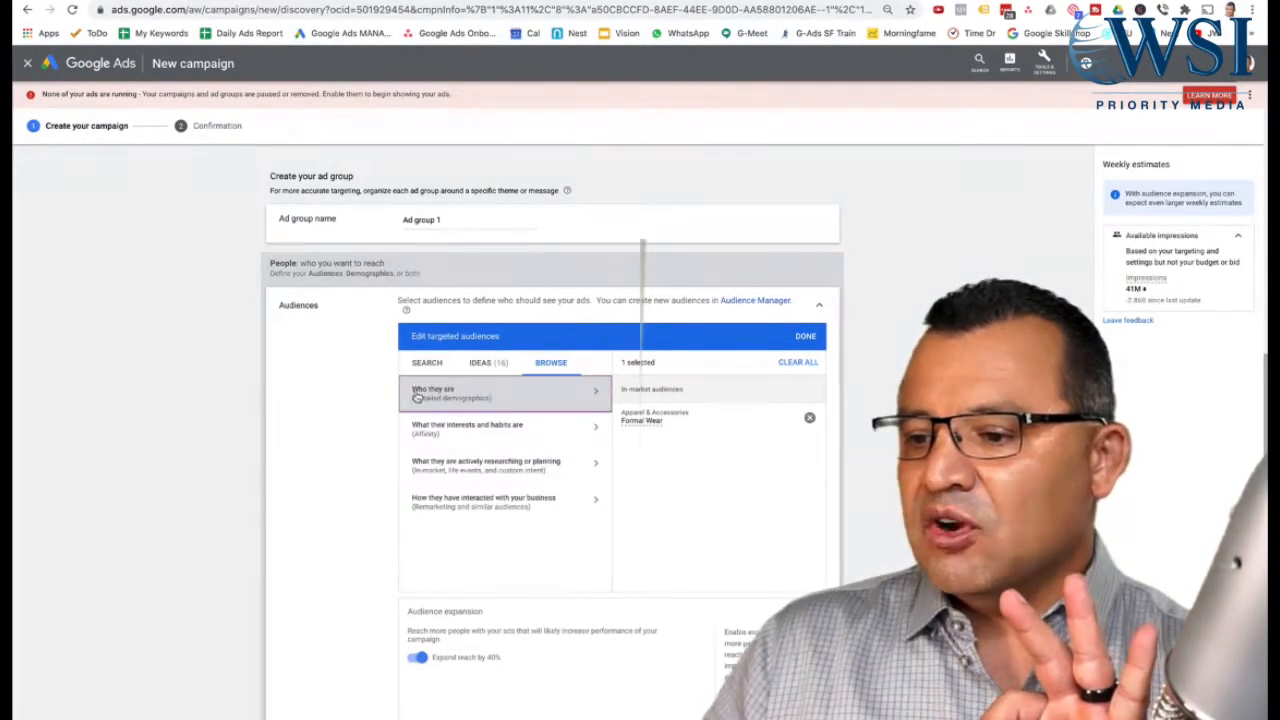
# Check the new custom intent audience option and the remarketing lists under "How they have interacted with your business".
pyautogui.click(452, 475)
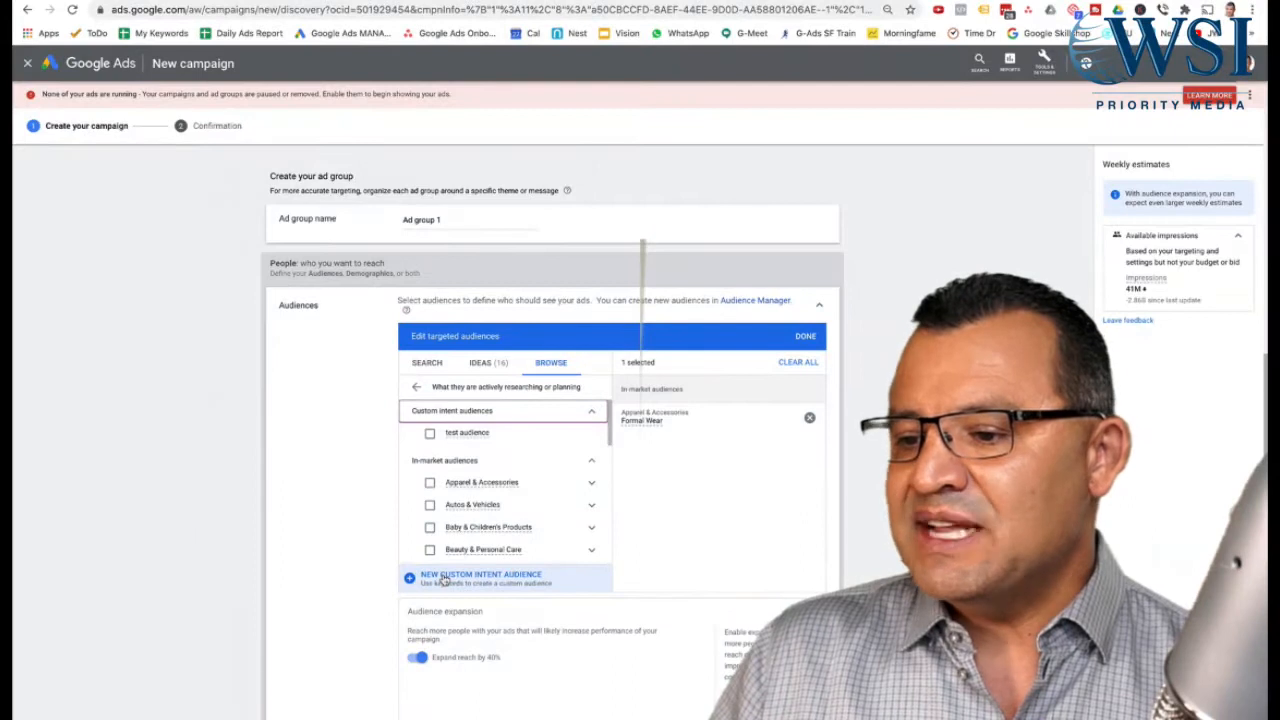
pyautogui.click(416, 388)
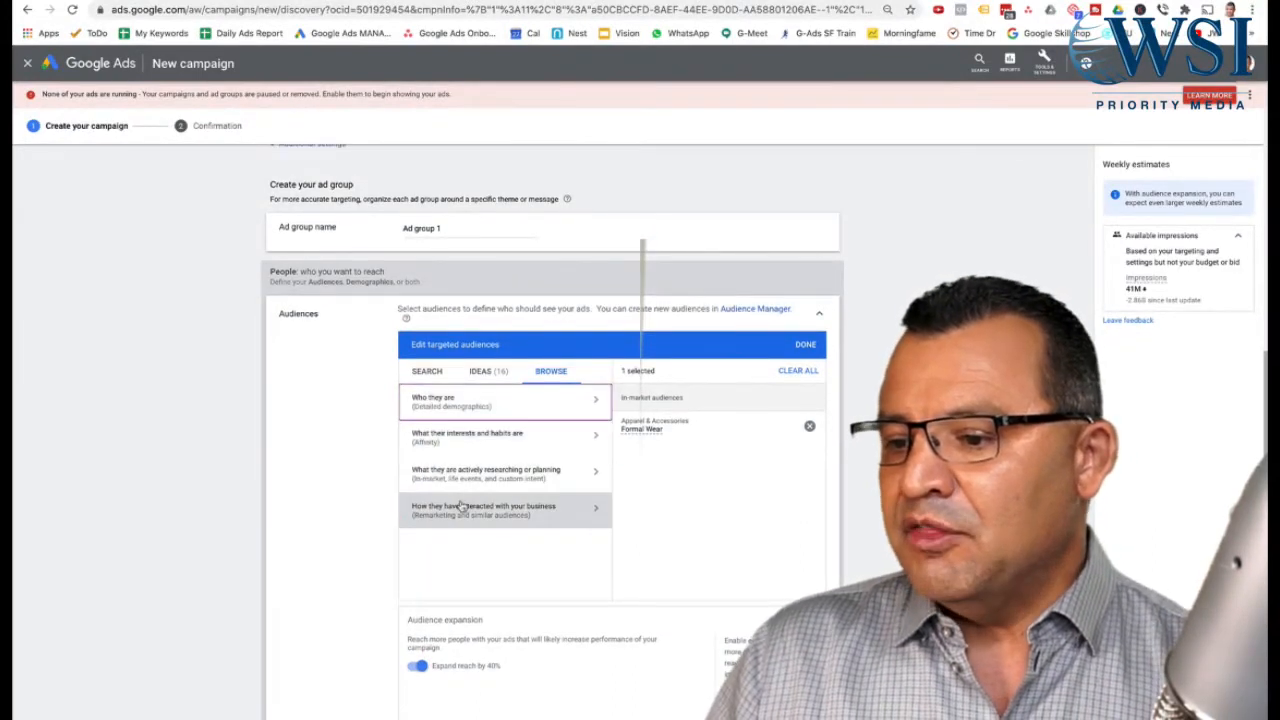
pyautogui.click(460, 505)
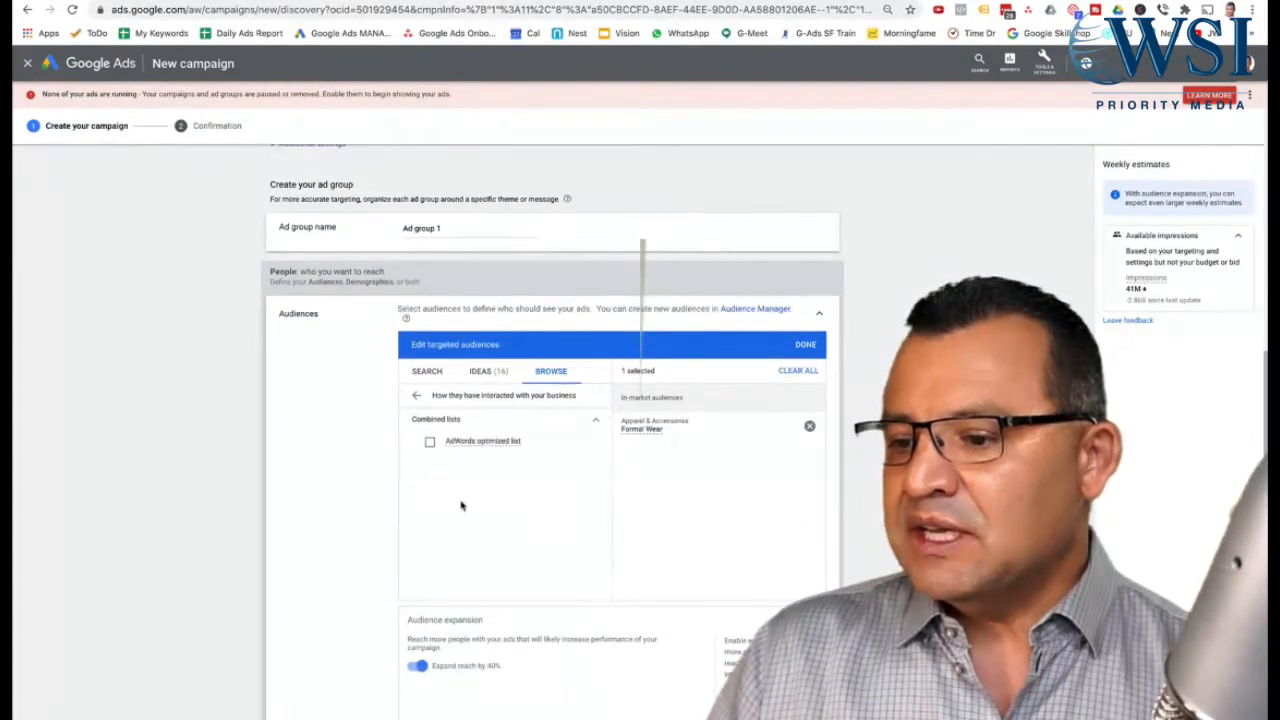
pyautogui.click(416, 395)
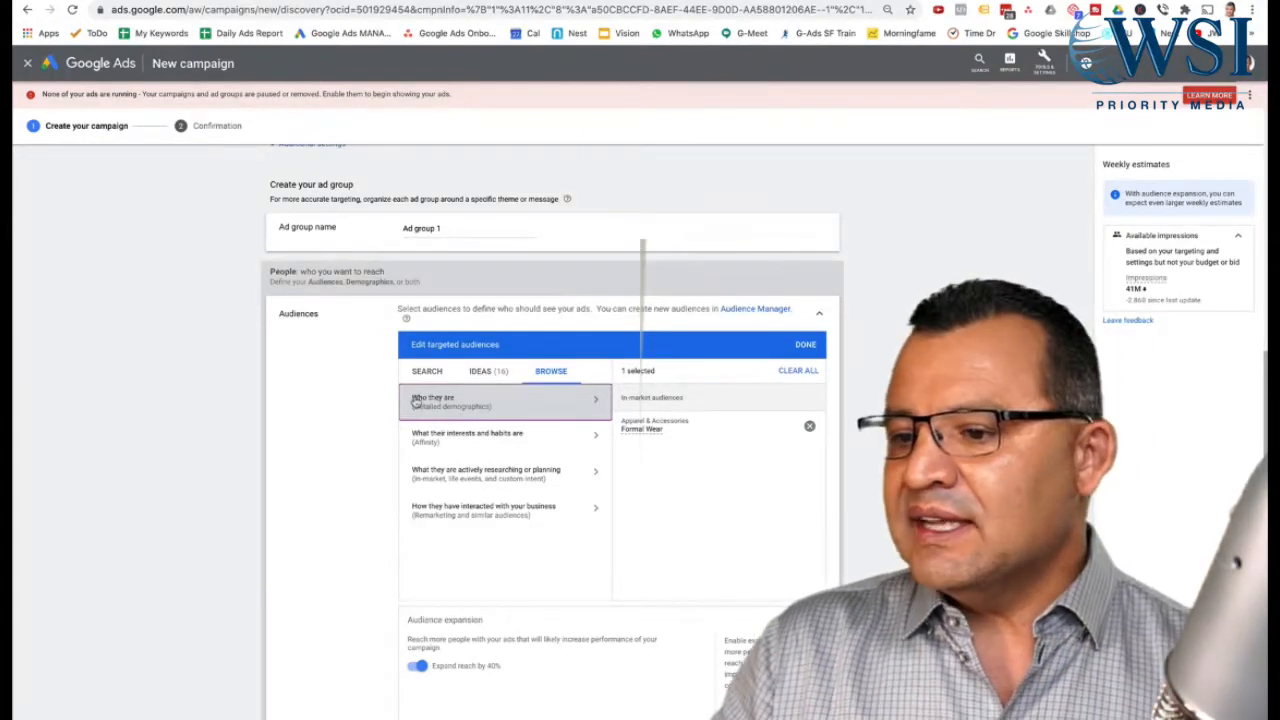
# Add the in-market audiences Suits & Business Attire, Bridal Wear and Women's Apparel from the fashion search to the targeted audiences.
pyautogui.click(426, 376)
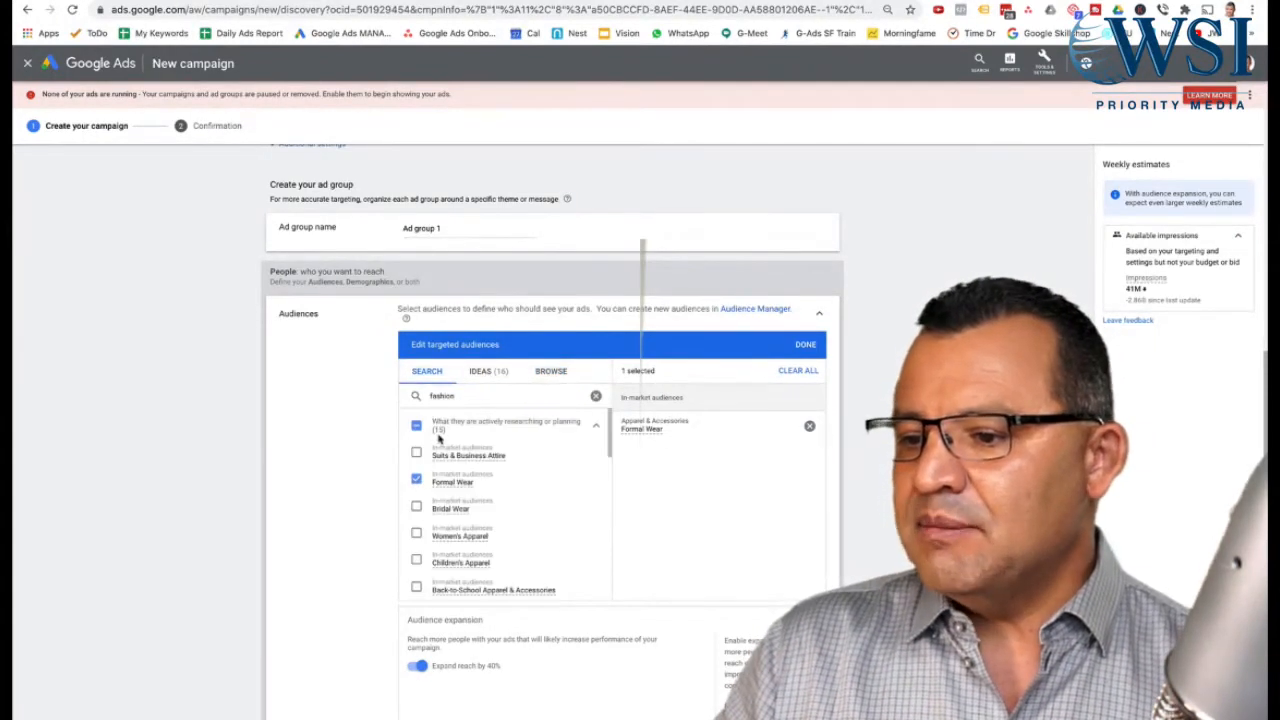
pyautogui.click(440, 455)
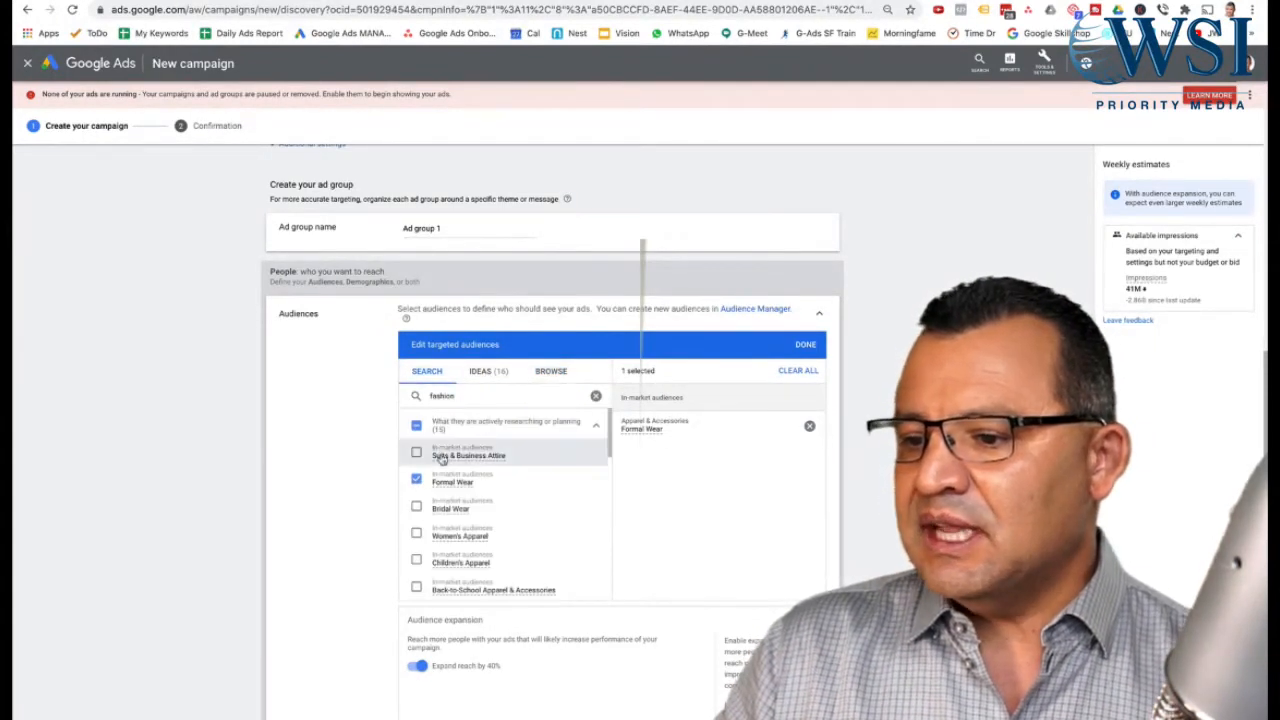
pyautogui.click(416, 506)
pyautogui.click(416, 532)
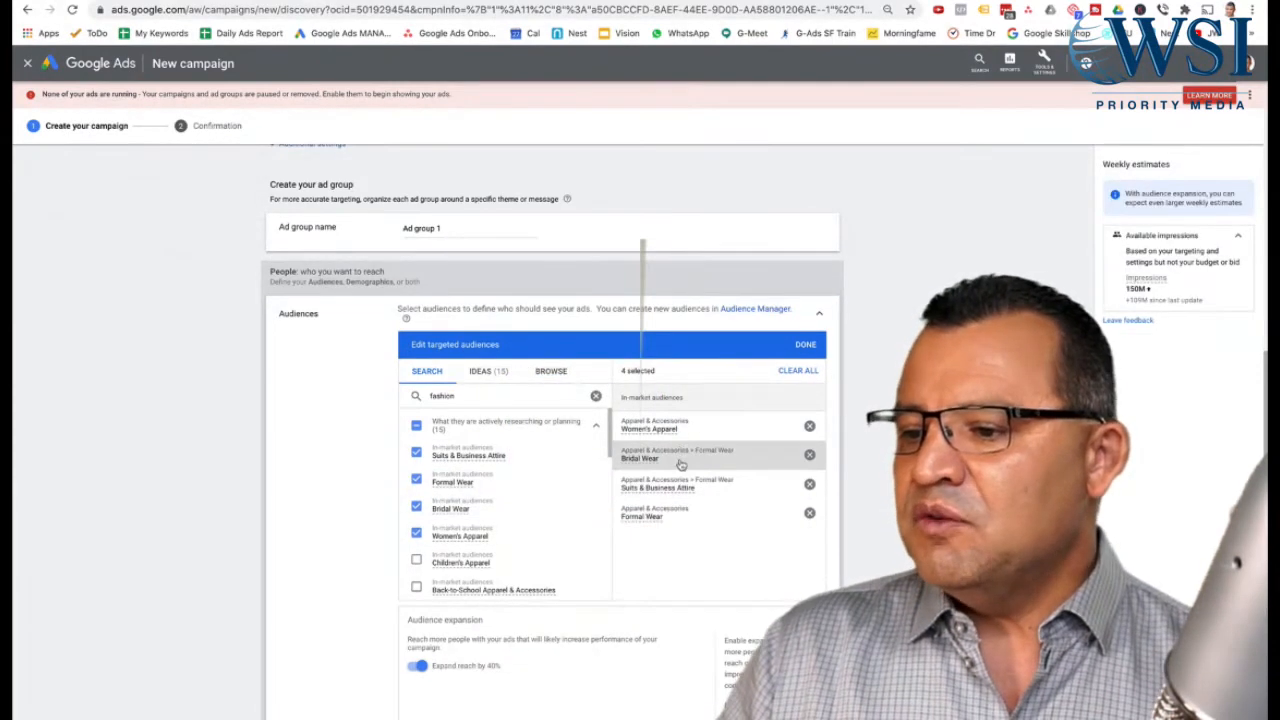
pyautogui.moveTo(663, 436)
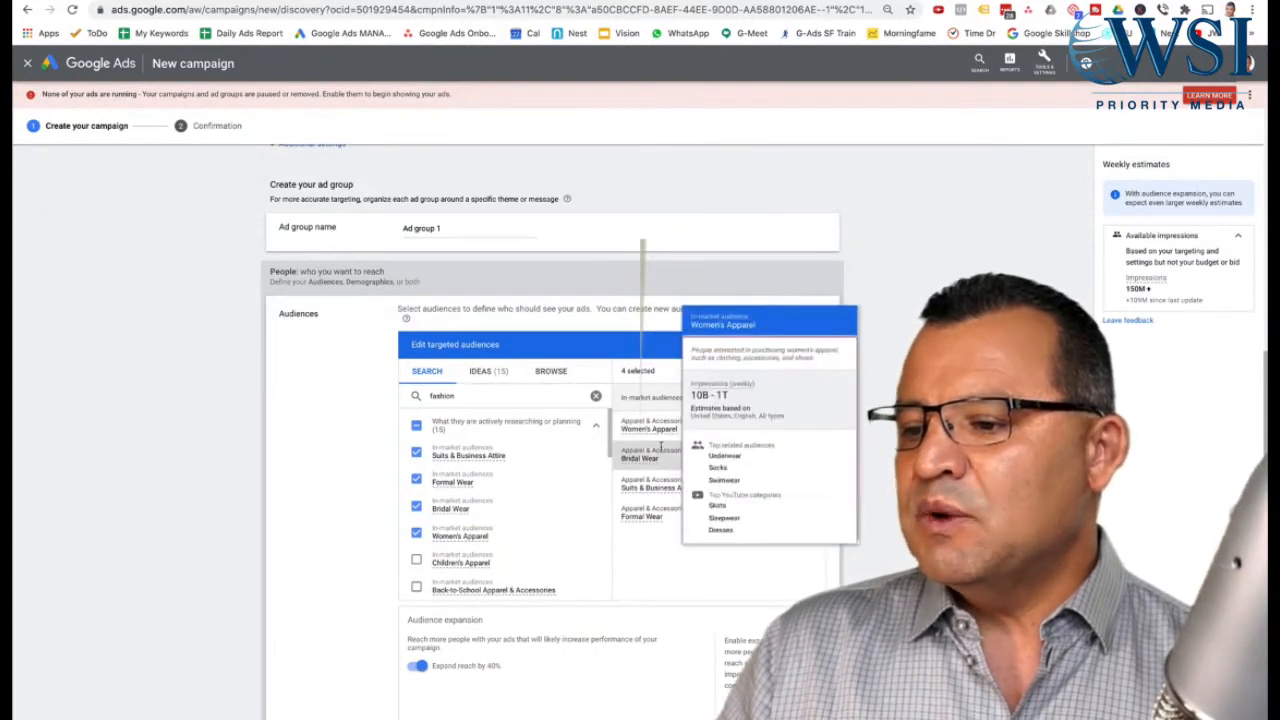